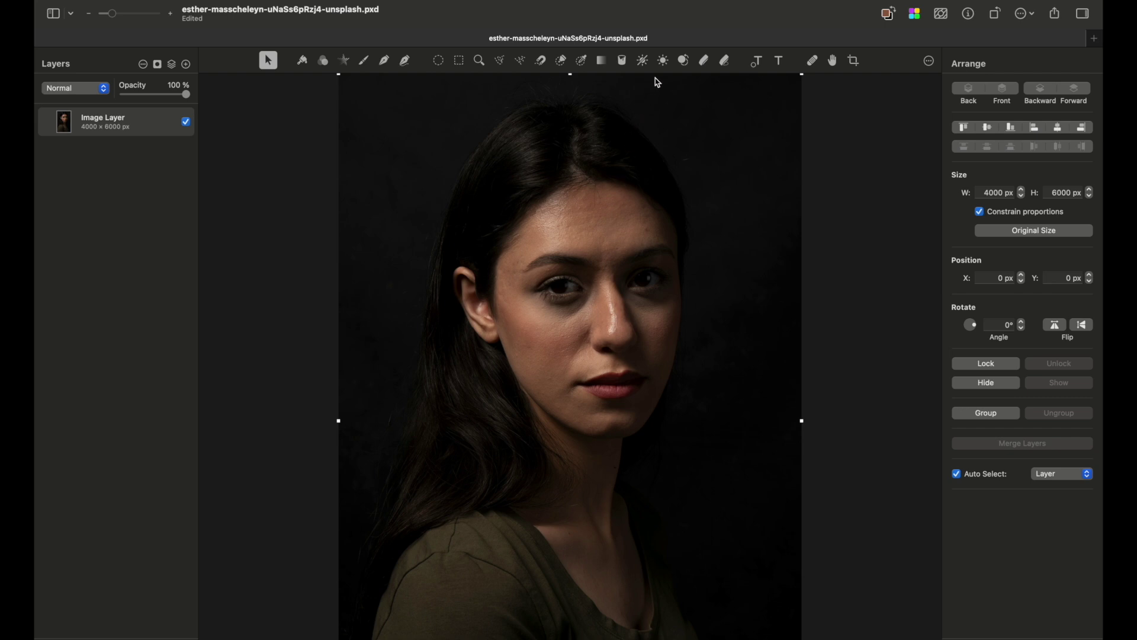
Select the Lighten tool to show its brush strength and tonal-range settings
left_click(664, 61)
left_click(642, 60)
left_click(663, 61)
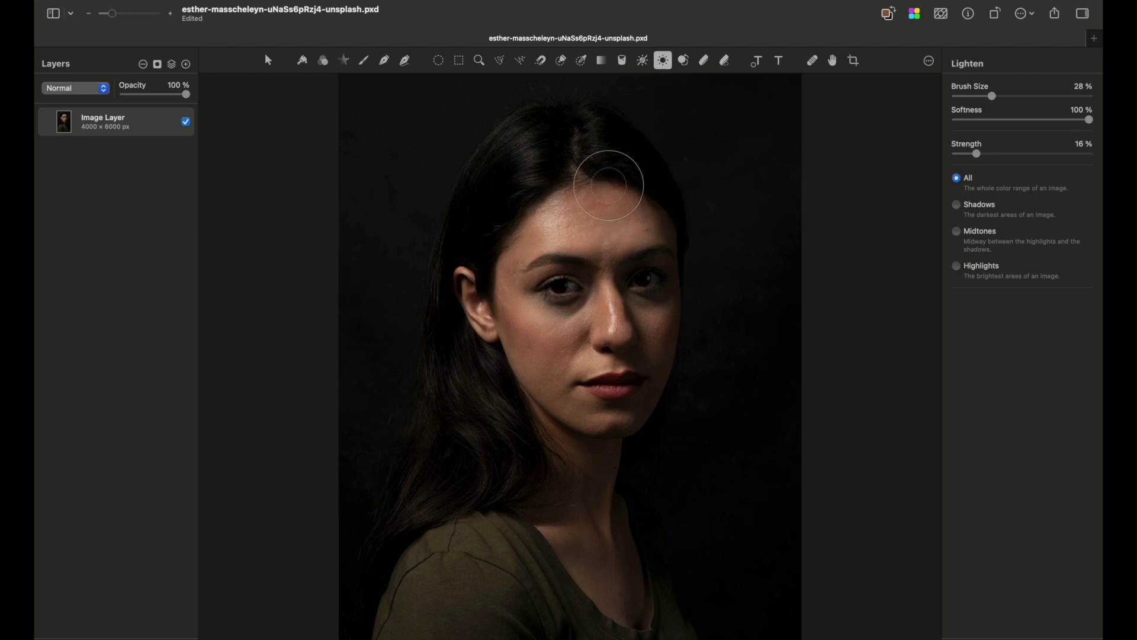
mouse_move(103, 133)
Add a Color Adjustments layer and pull its Curves point down to darken the portrait
key("a")
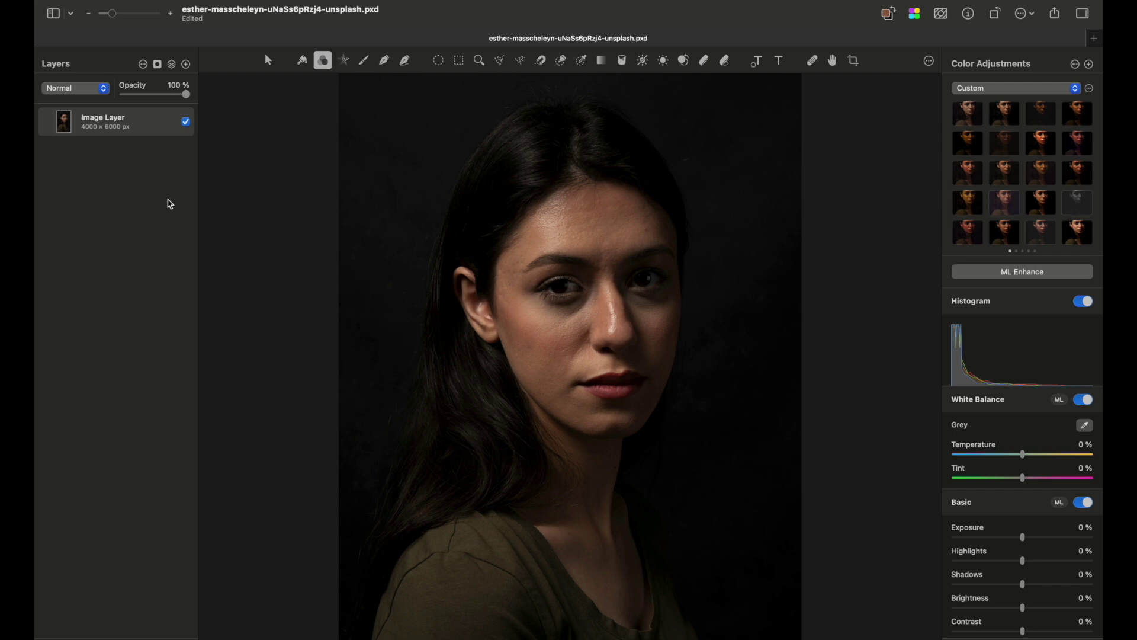
left_click(172, 64)
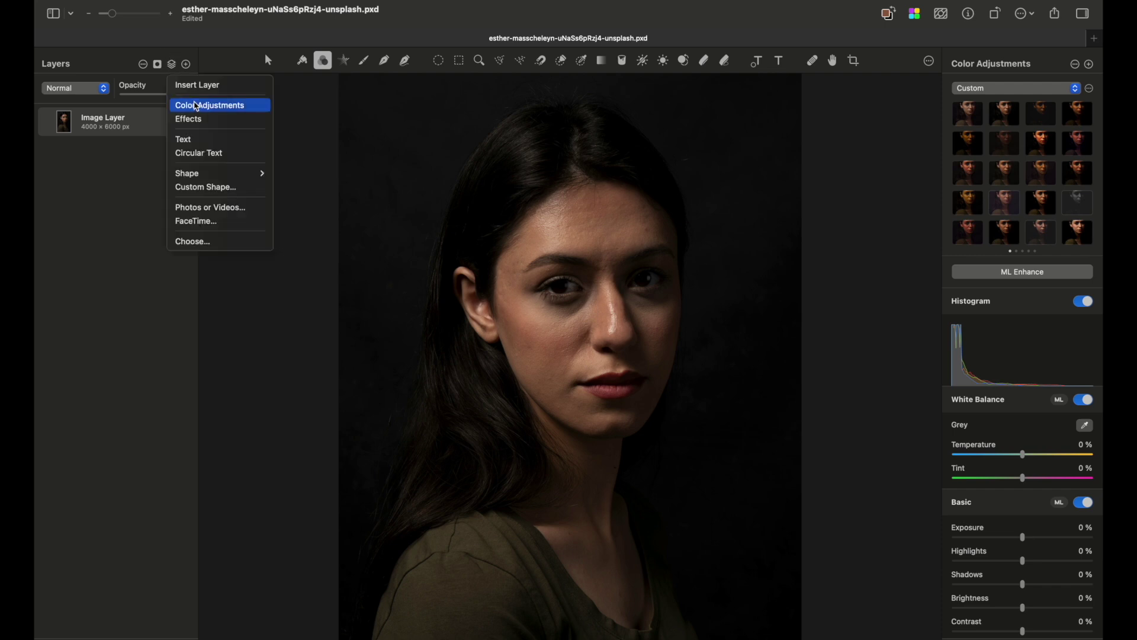
left_click(197, 106)
scroll(1057, 449, "down", 4)
scroll(1057, 449, "down", 10)
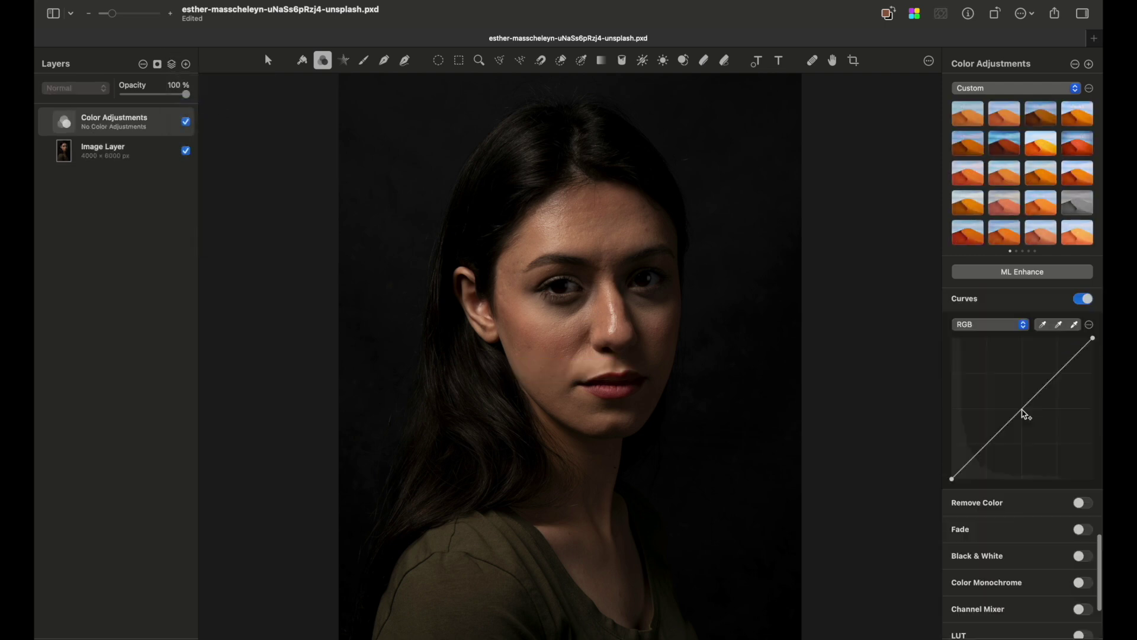
left_click_drag(1022, 408, 1040, 423)
Add a mask to the adjustment layer and invert it to hide the darkening
right_click(104, 119)
left_click(129, 281)
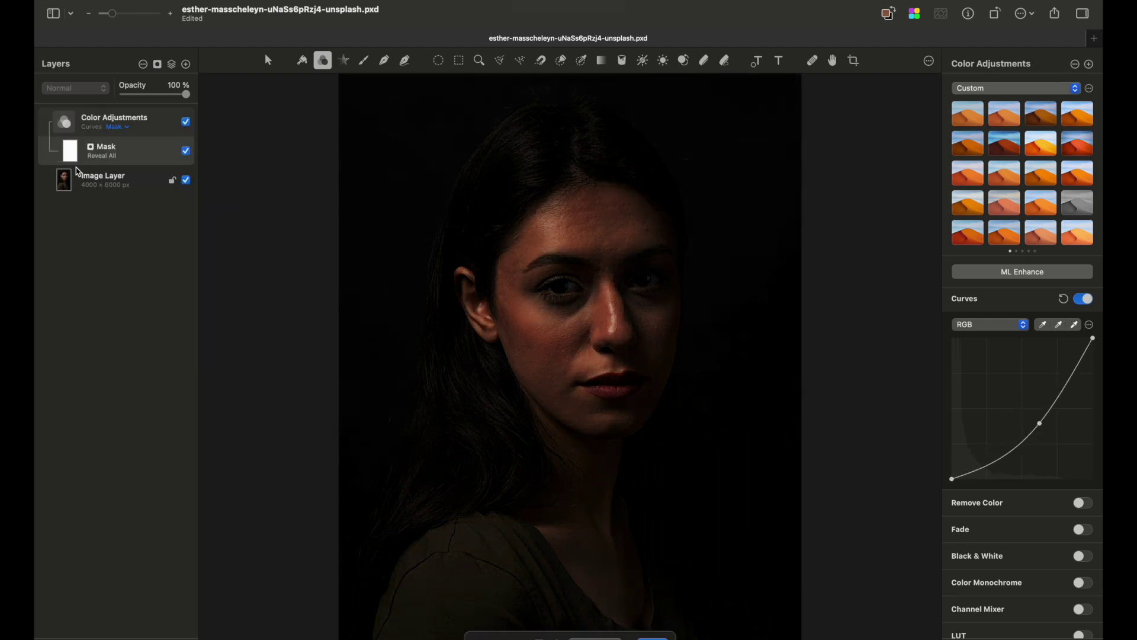
key("super+i")
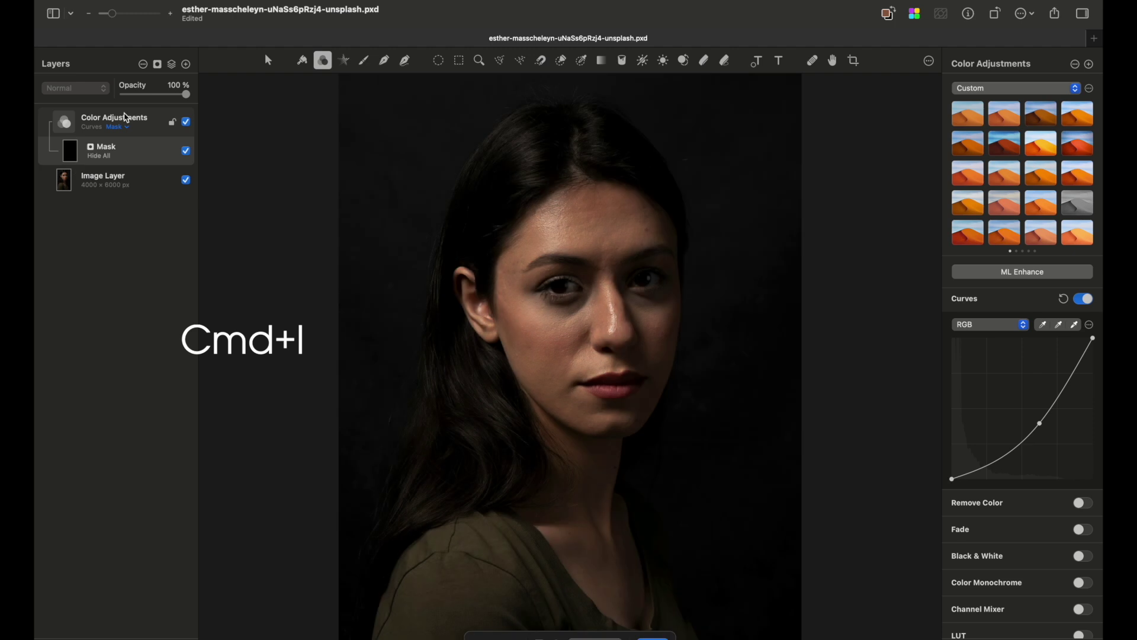
Rename the darkening adjustment layer to BURN
left_click(128, 118)
double_click(119, 118)
type("BURN")
key("Return")
Duplicate BURN, name the copy DODGE, and bend its curve upward to brighten
key("super+j")
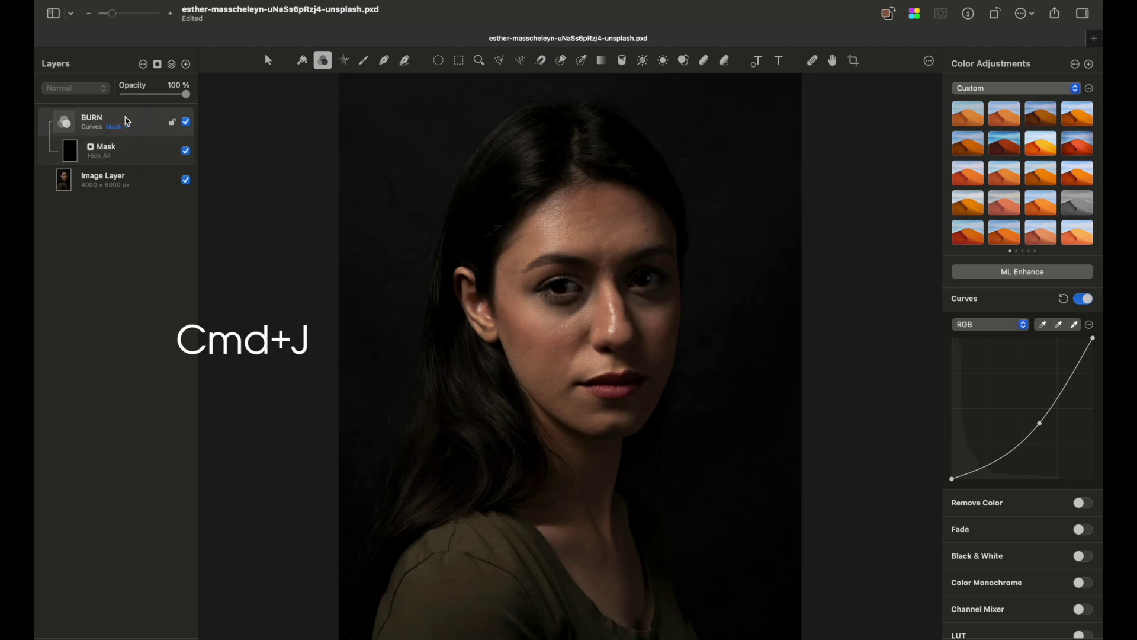
double_click(115, 118)
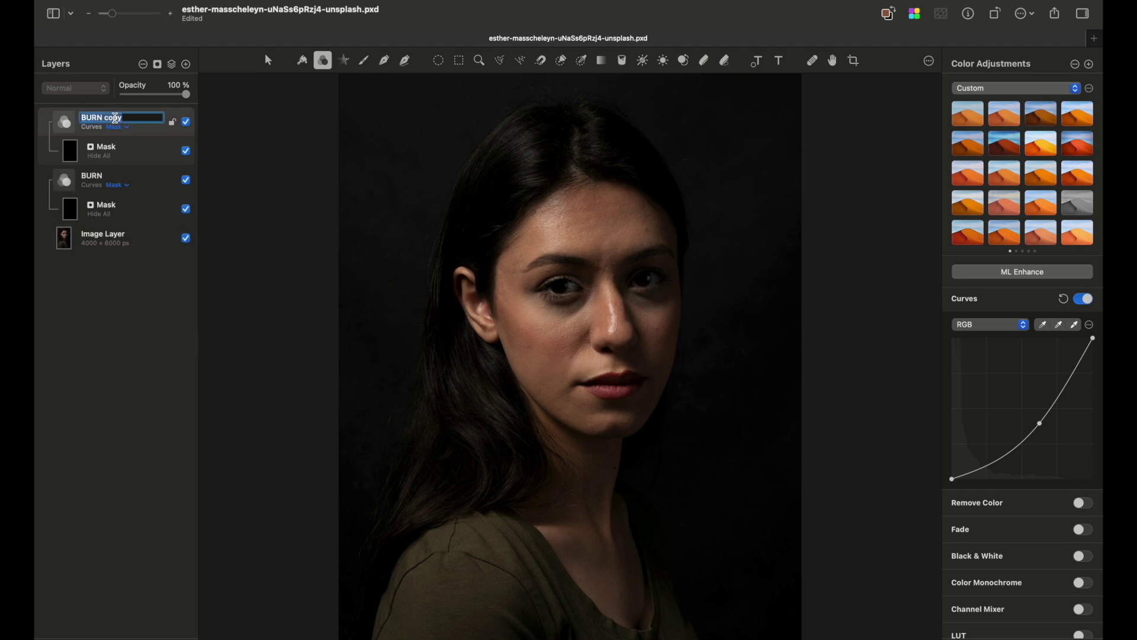
type("DODGE")
key("Return")
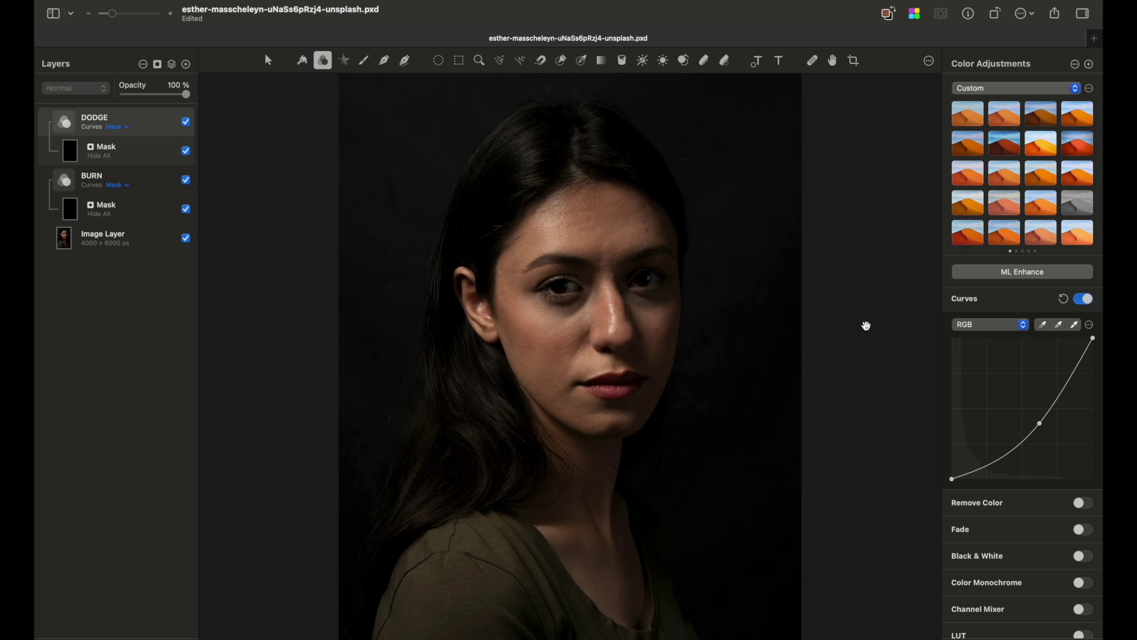
left_click_drag(1043, 428, 1007, 394)
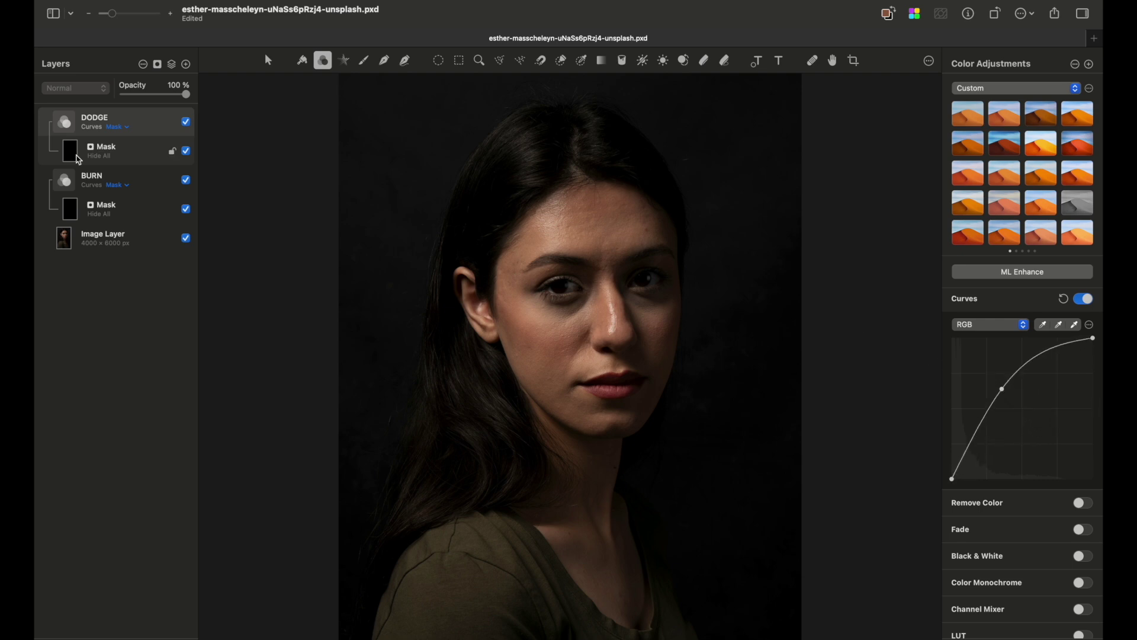
Target the DODGE mask with a white paint brush of 73 px and 47% softness
left_click(78, 158)
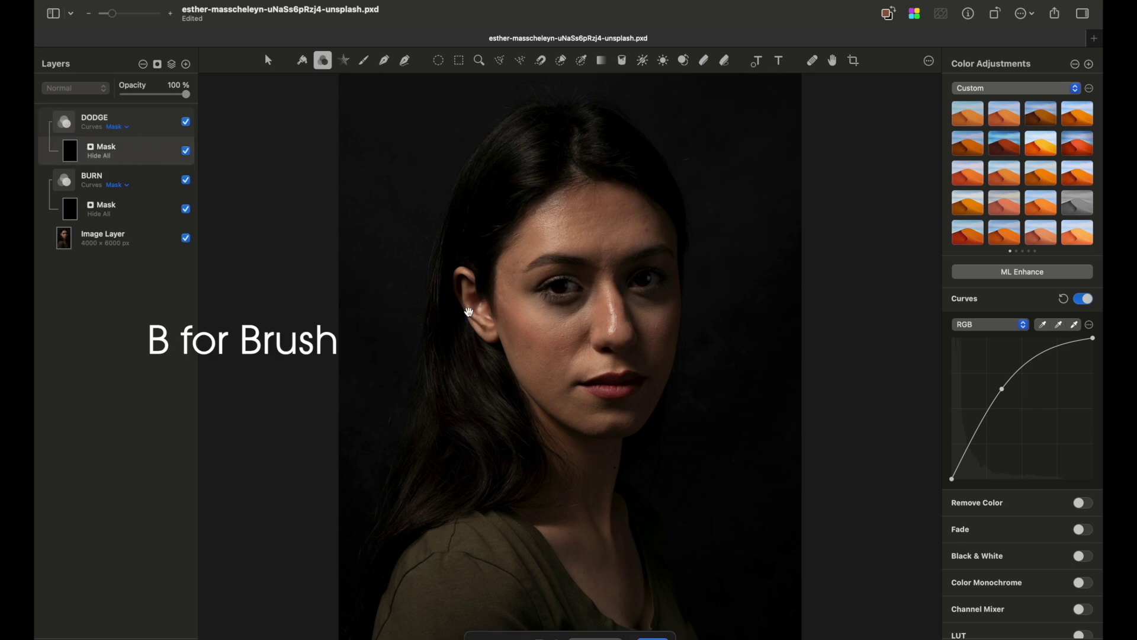
left_click(364, 60)
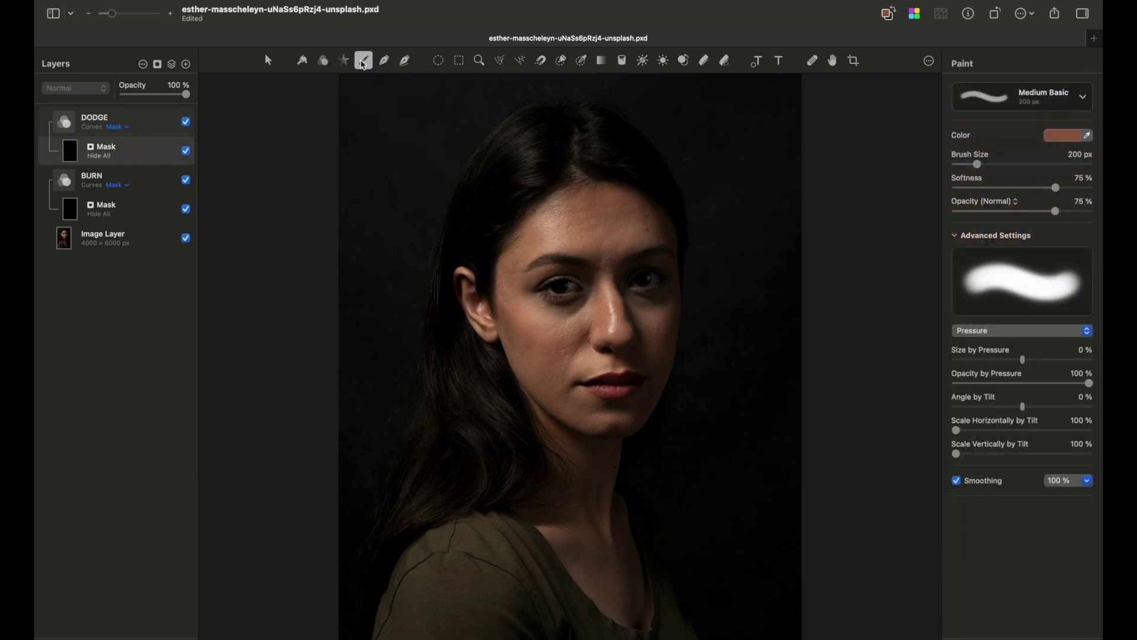
key("x")
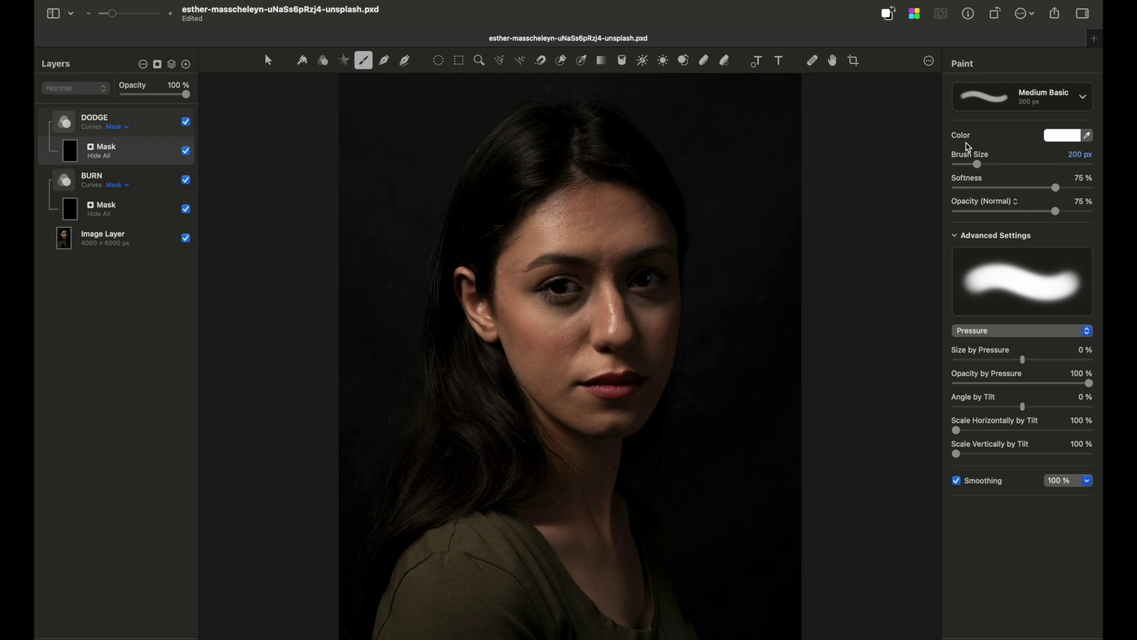
left_click_drag(977, 164, 964, 164)
mouse_move(1056, 188)
left_mouse_down()
mouse_move(1017, 188)
mouse_move(1096, 212)
left_mouse_up()
Paint brightening strokes across the forehead and above the brows with an 86 px brush
scroll(555, 193, "up", 3)
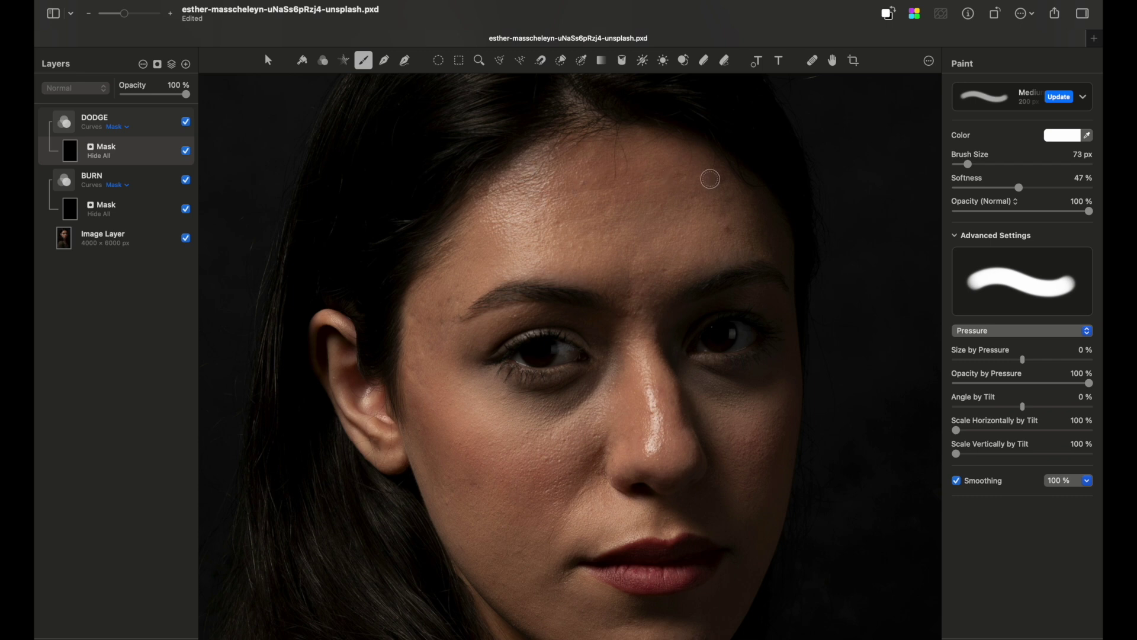
mouse_move(521, 212)
left_mouse_down()
mouse_move(631, 180)
mouse_move(723, 178)
left_mouse_up()
left_click_drag(967, 164, 969, 164)
mouse_move(513, 220)
left_mouse_down()
mouse_move(629, 181)
mouse_move(740, 185)
left_mouse_up()
mouse_move(555, 238)
left_mouse_down()
mouse_move(673, 213)
mouse_move(740, 217)
left_mouse_up()
left_click_drag(598, 265, 706, 254)
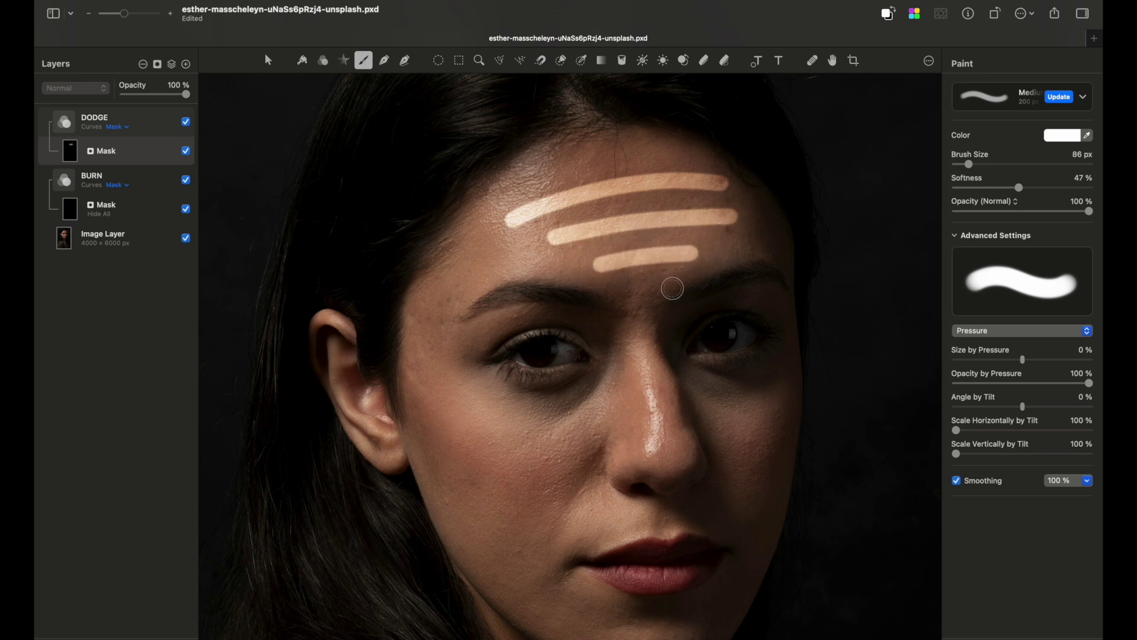
Brighten the nose bridge, under both eyes, the upper lip and the chin
left_click_drag(637, 327, 675, 469)
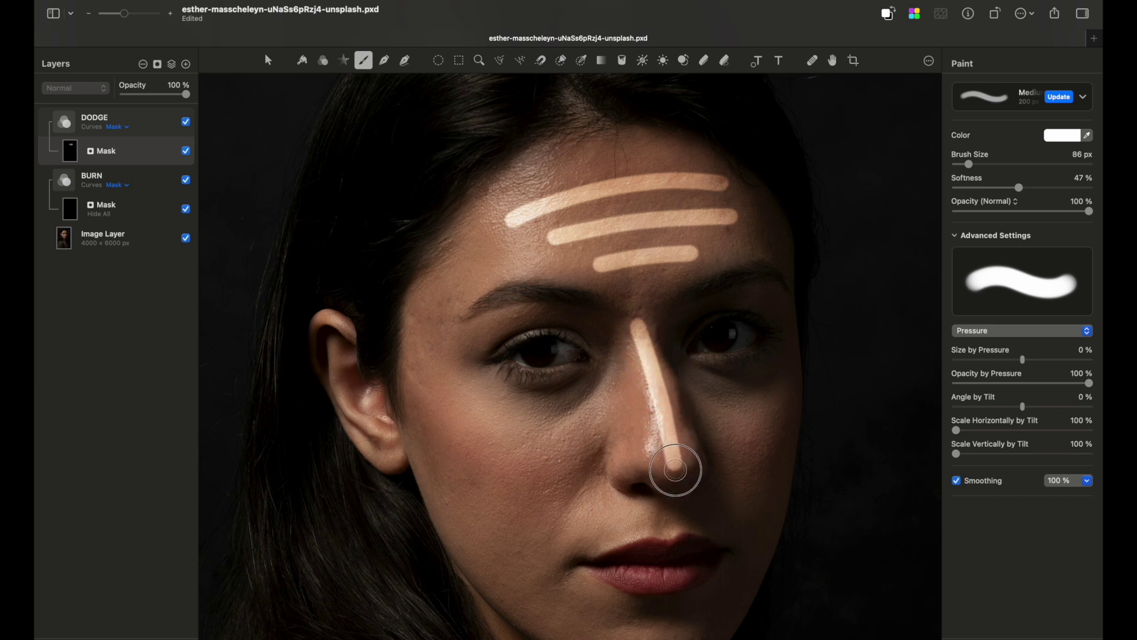
scroll(675, 470, "down", 3)
left_click_drag(465, 304, 533, 310)
left_click_drag(668, 297, 738, 289)
mouse_move(571, 464)
left_mouse_down()
mouse_move(647, 437)
mouse_move(688, 453)
mouse_move(675, 444)
left_mouse_up()
mouse_move(595, 530)
left_mouse_down()
mouse_move(673, 530)
mouse_move(632, 559)
mouse_move(554, 554)
left_mouse_up()
Paint Y-shaped highlights on the left and right cheeks
mouse_move(446, 342)
left_mouse_down()
mouse_move(516, 408)
mouse_move(541, 325)
left_mouse_up()
left_click_drag(515, 408, 489, 459)
left_click_drag(681, 325, 727, 359)
left_click_drag(718, 421, 751, 331)
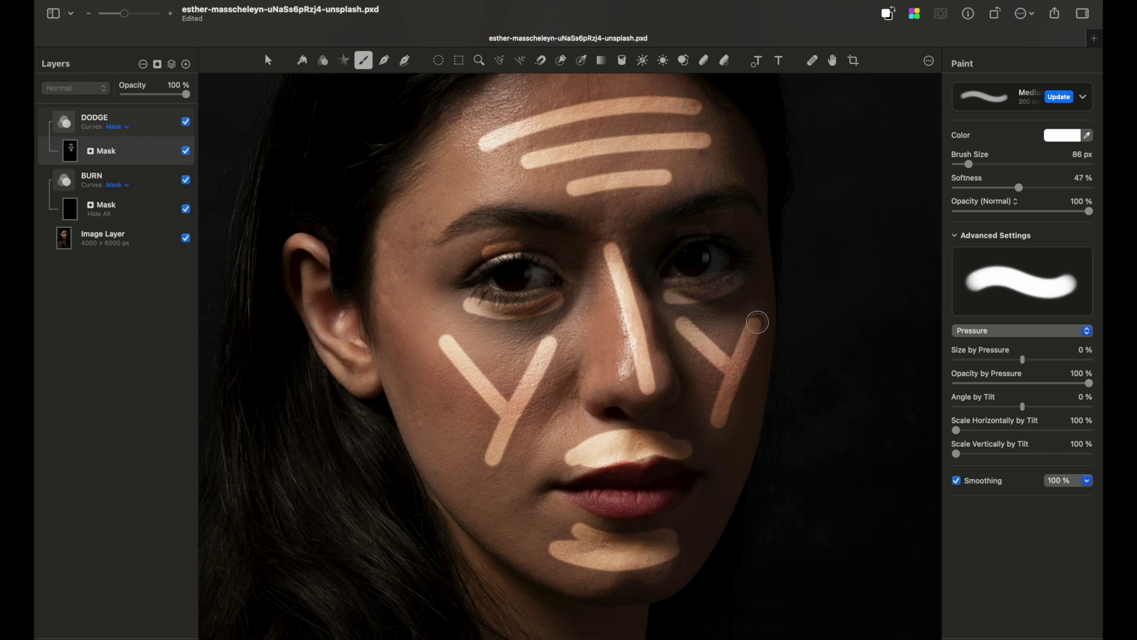
On the BURN mask, darken the jawline beside the ear, the temple and the nose side
left_click(75, 211)
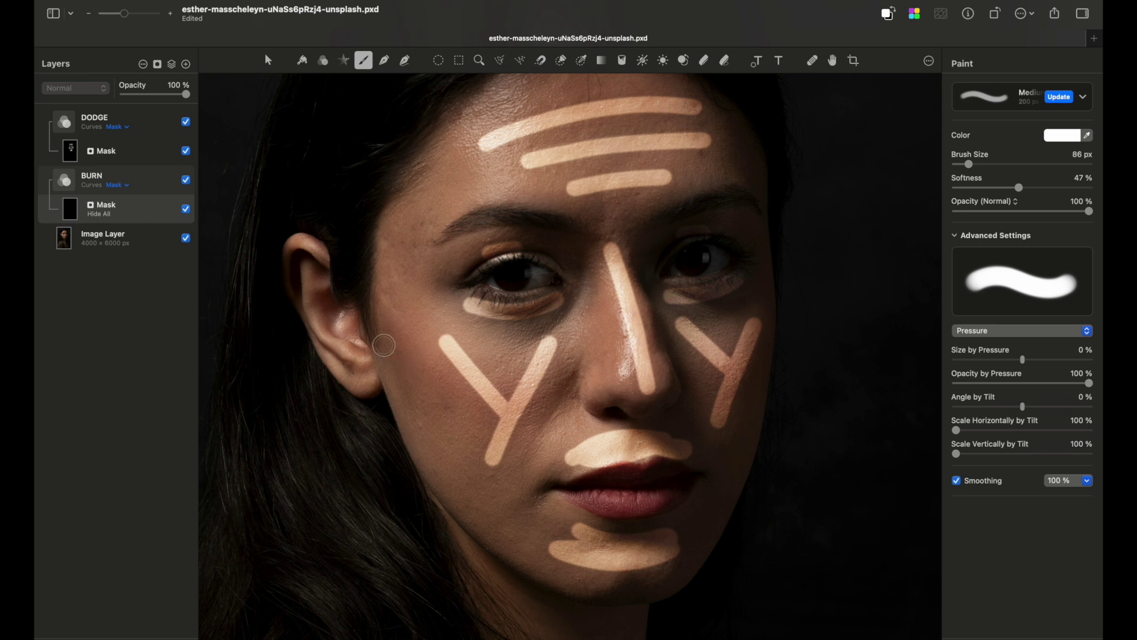
left_click_drag(384, 345, 528, 549)
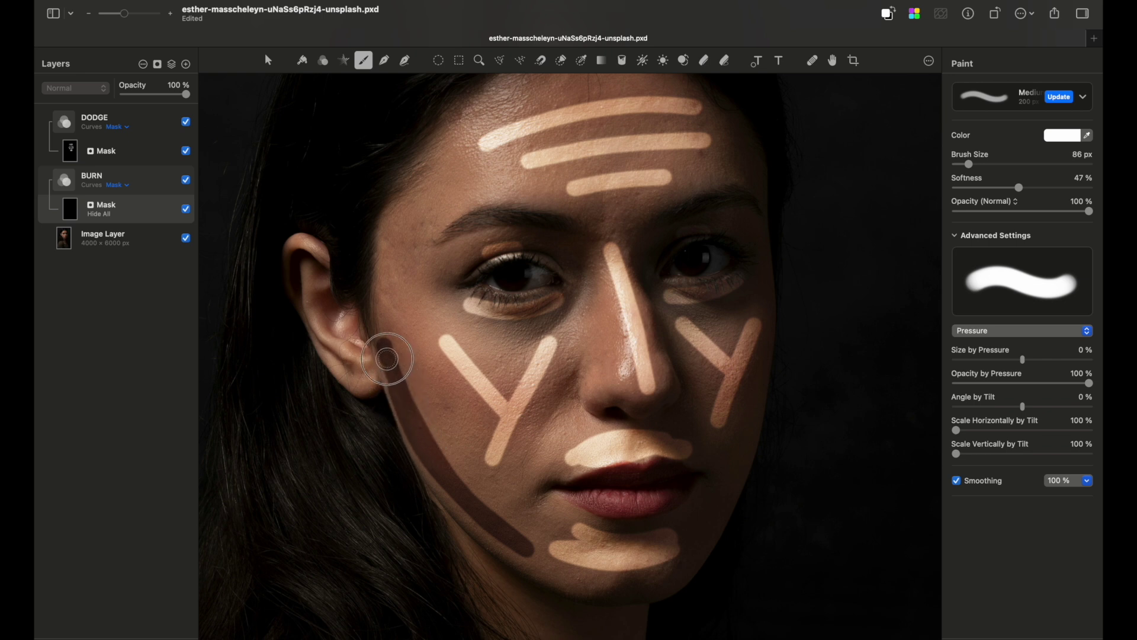
left_click_drag(385, 293, 391, 216)
left_click_drag(418, 169, 453, 127)
scroll(514, 181, "up", 5)
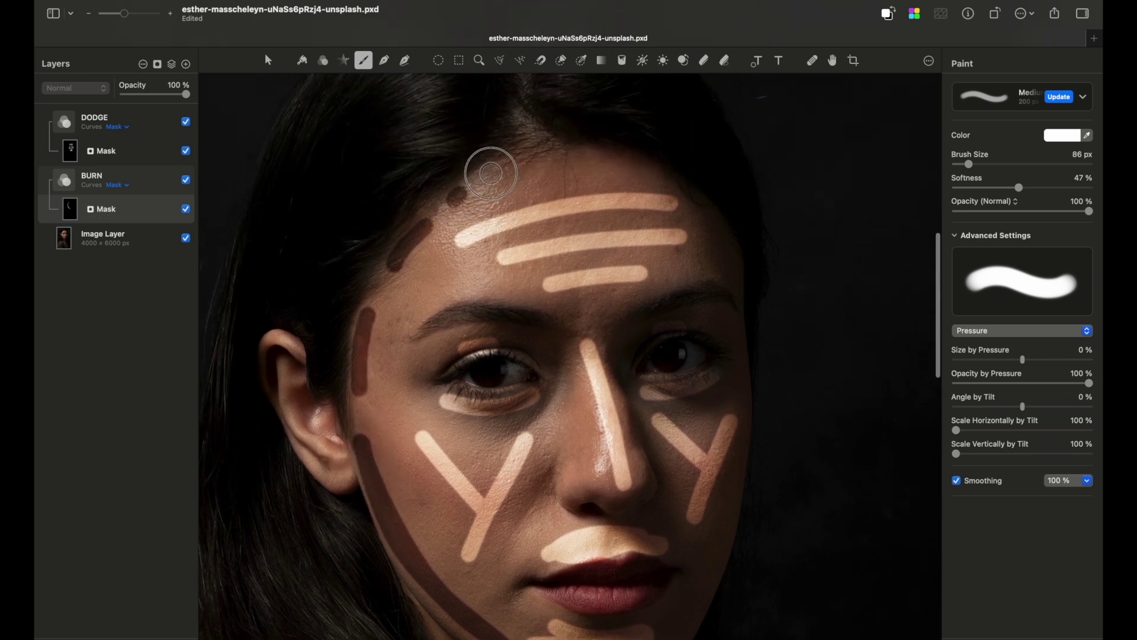
scroll(500, 165, "down", 7)
mouse_move(560, 231)
left_mouse_down()
mouse_move(568, 376)
mouse_move(614, 381)
left_mouse_up()
scroll(652, 237, "down", 5)
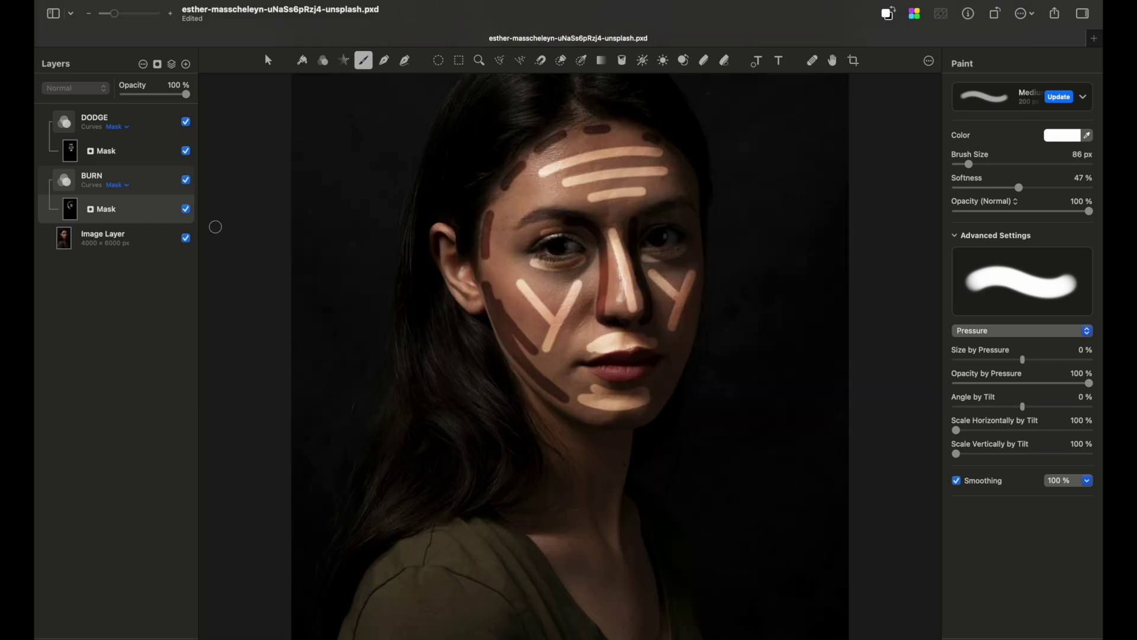
Feather the BURN mask to 54 px and the DODGE mask to about 73 px
left_click(71, 211)
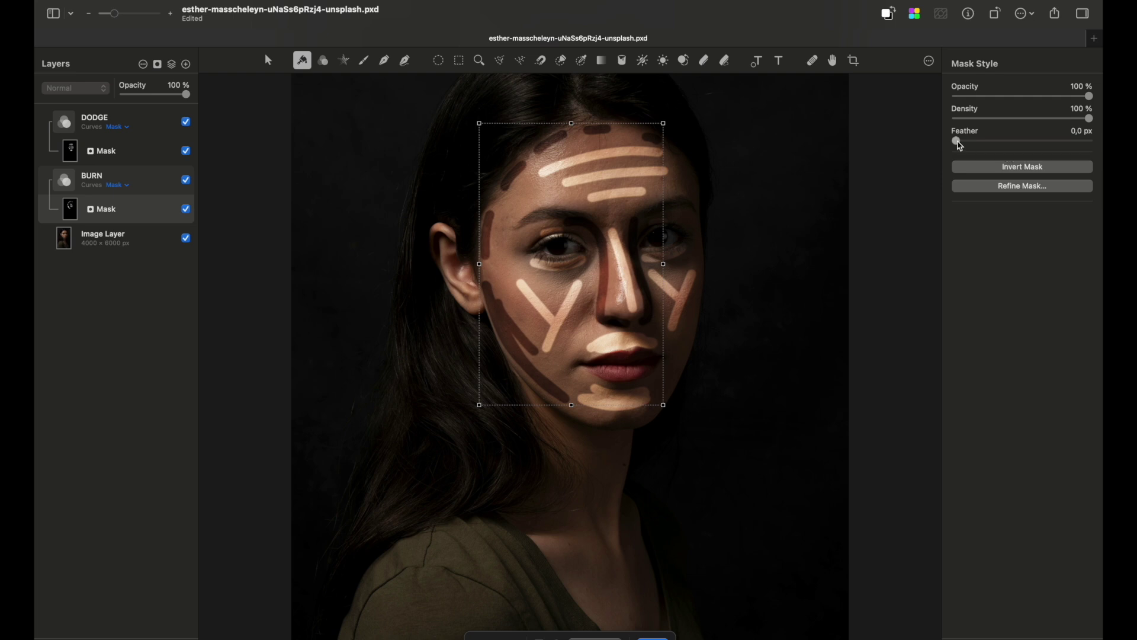
mouse_move(958, 142)
left_mouse_down()
mouse_move(998, 144)
mouse_move(987, 147)
left_mouse_up()
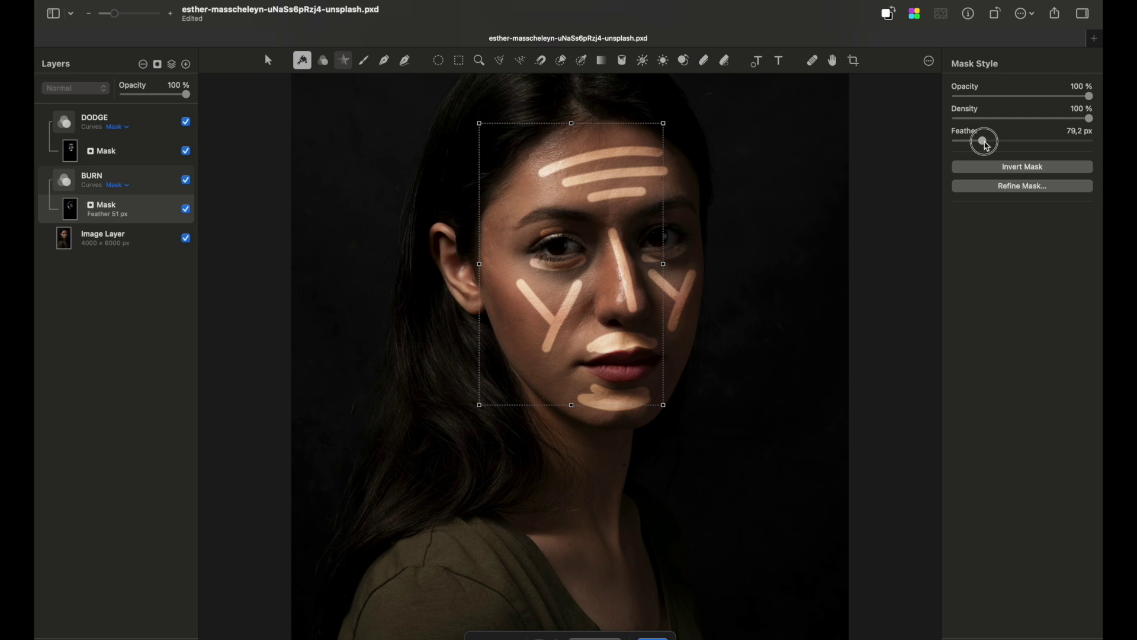
left_click_drag(986, 146, 975, 143)
left_click(72, 152)
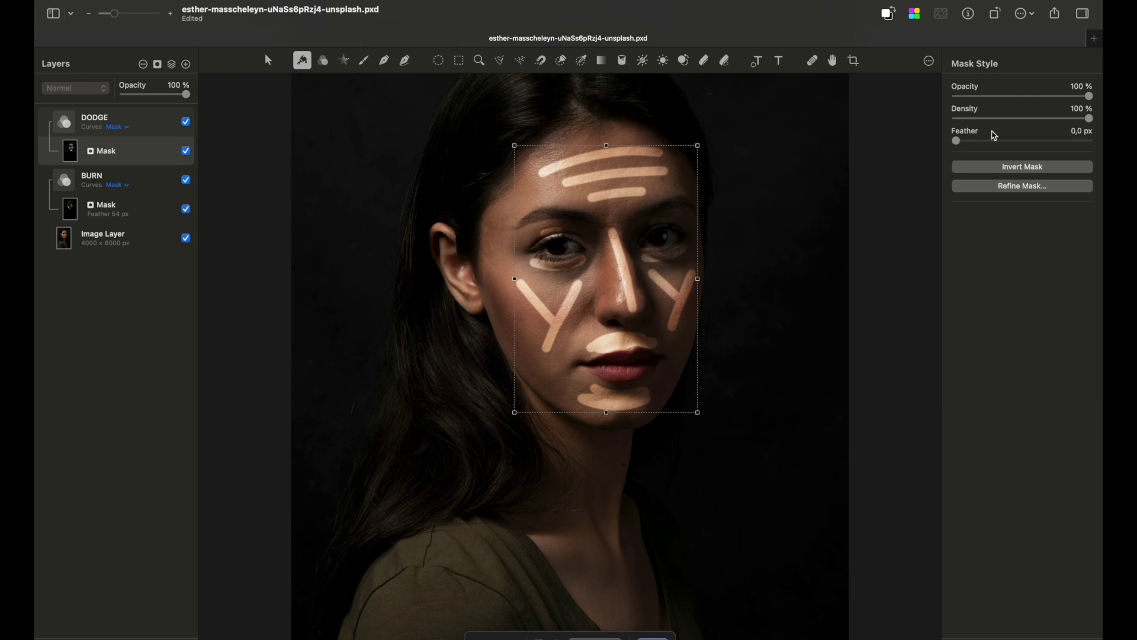
left_click_drag(963, 146, 983, 145)
Group DODGE and BURN, then toggle the group's visibility to compare before and after
left_click(120, 177)
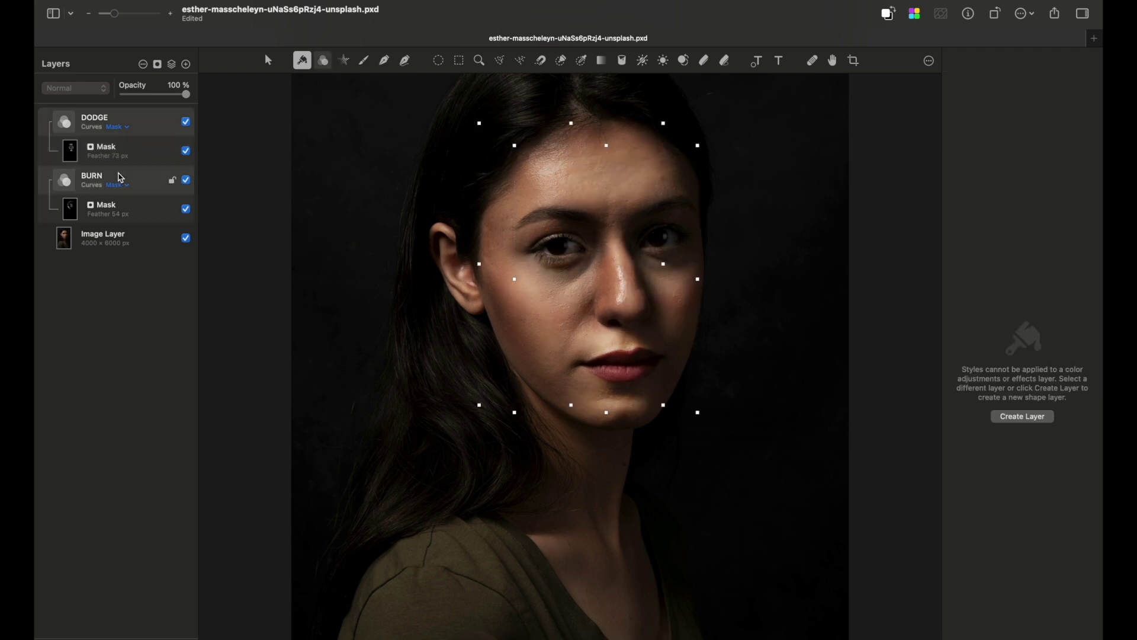
key("super+g")
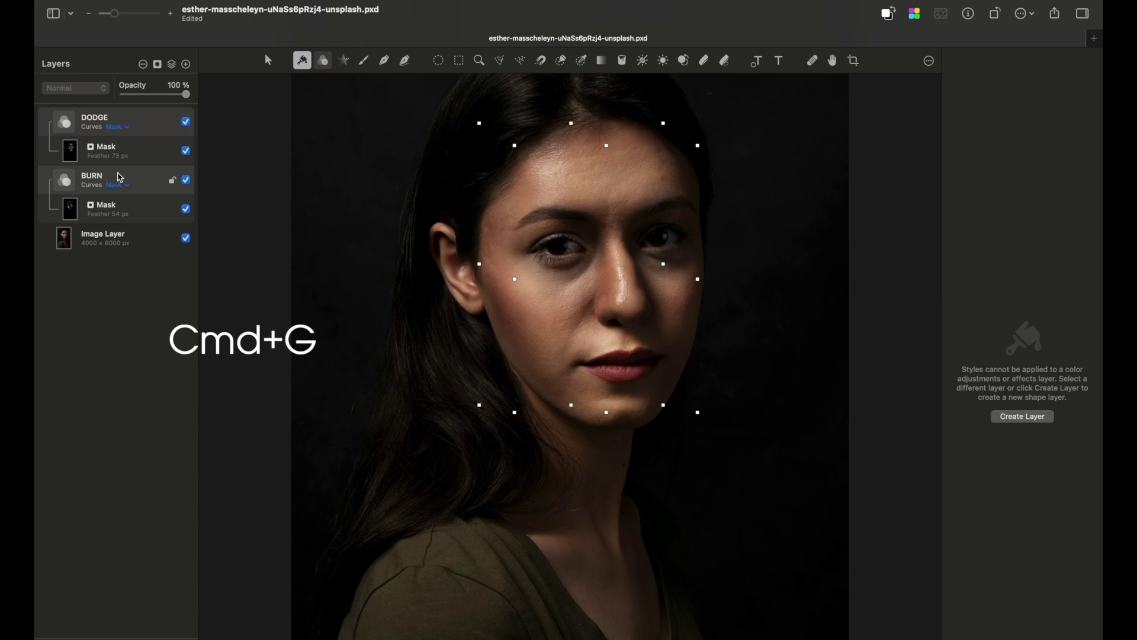
left_click(187, 122)
left_click(187, 122)
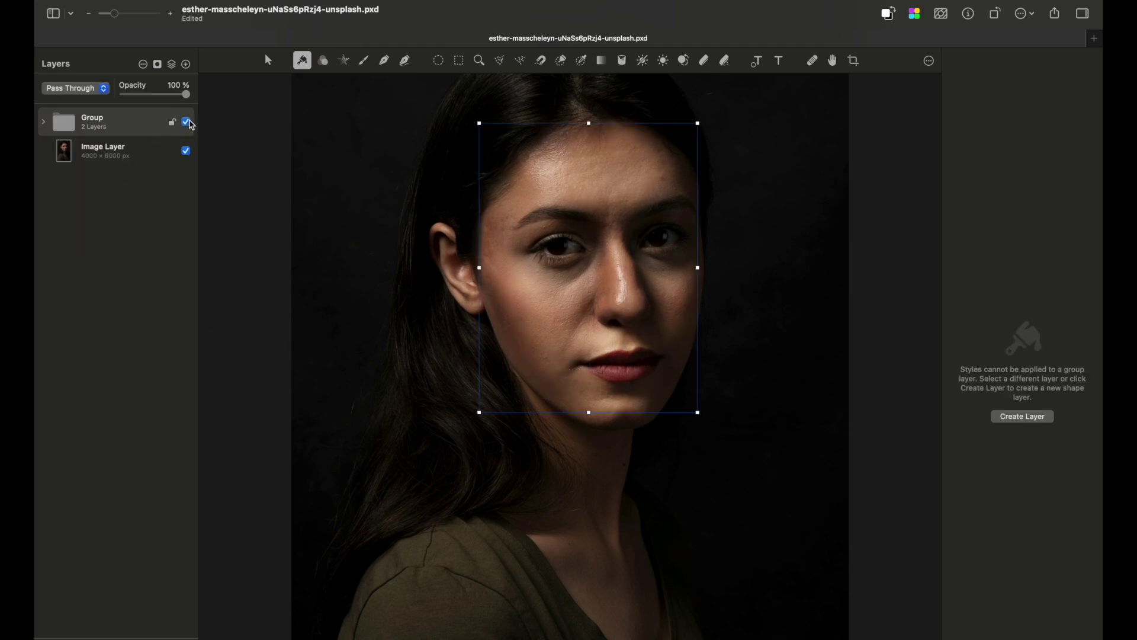
left_click(187, 122)
left_click(187, 122)
scroll(550, 171, "down", 5)
scroll(549, 171, "up", 3)
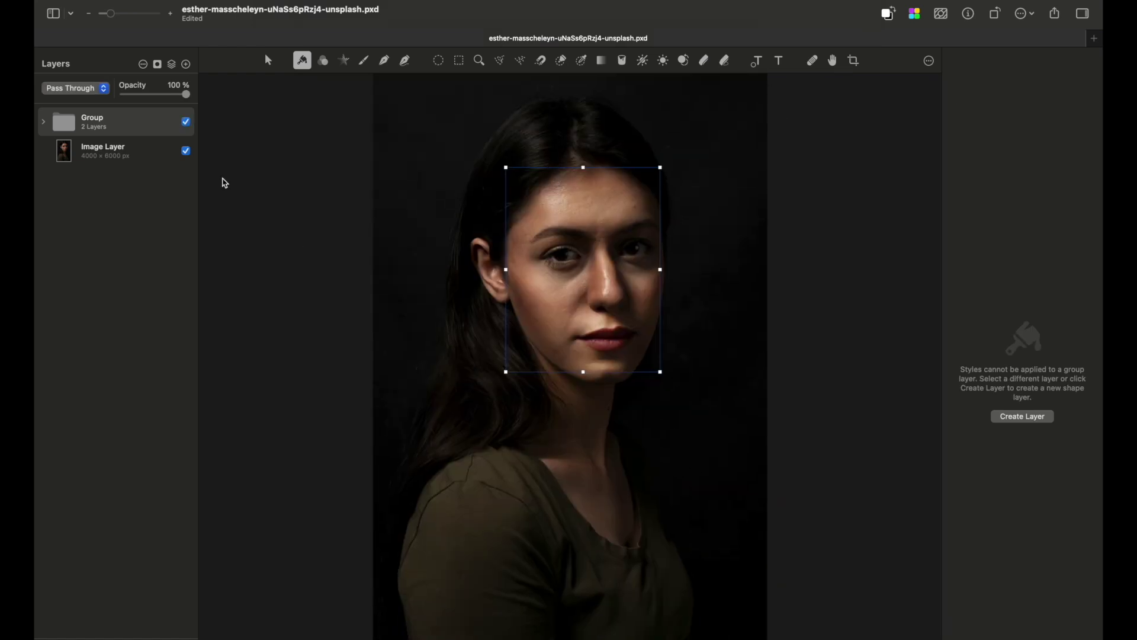
Nudge the DODGE curve point and raise its mask feathering to 118.6 px
left_click(43, 122)
left_click(87, 151)
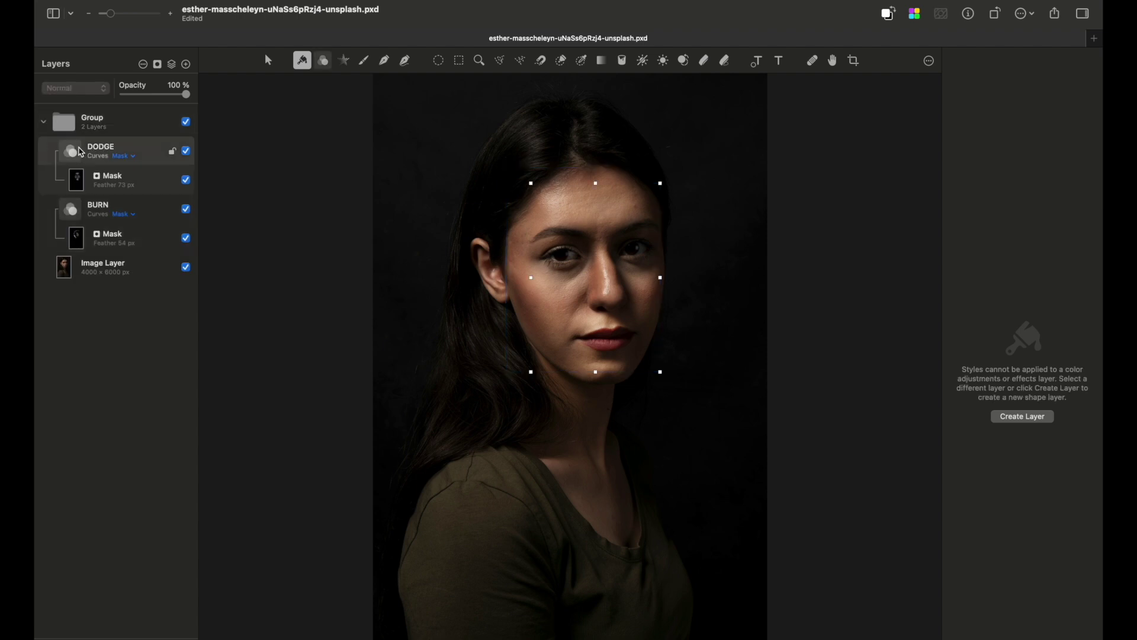
left_click(323, 61)
mouse_move(1005, 414)
left_click_drag(1005, 414, 1013, 422)
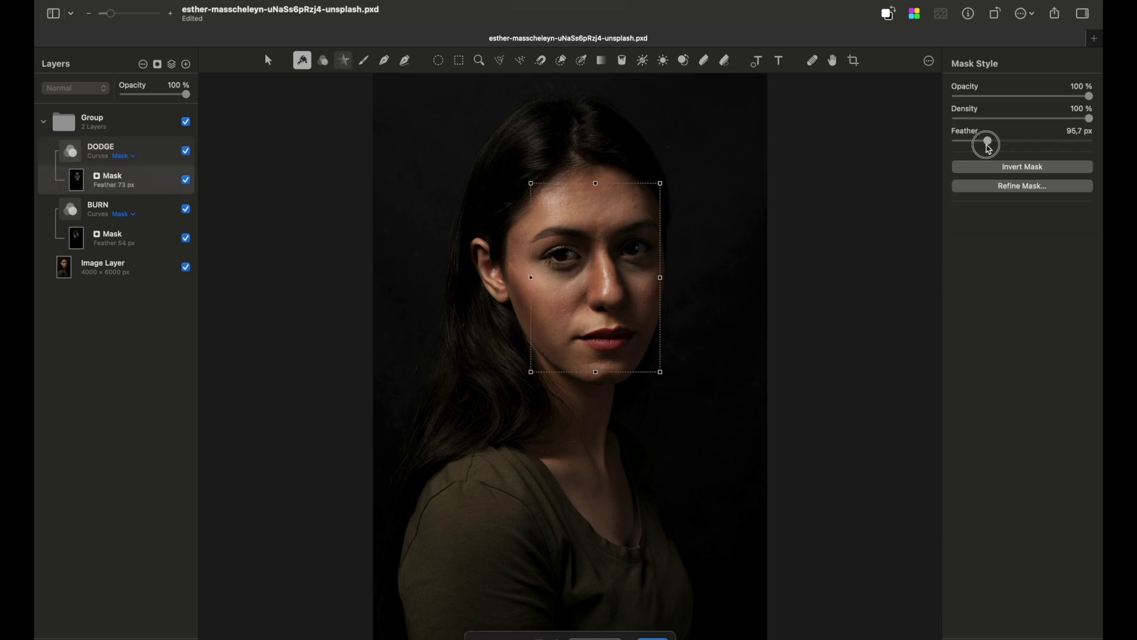
left_click_drag(989, 148, 997, 149)
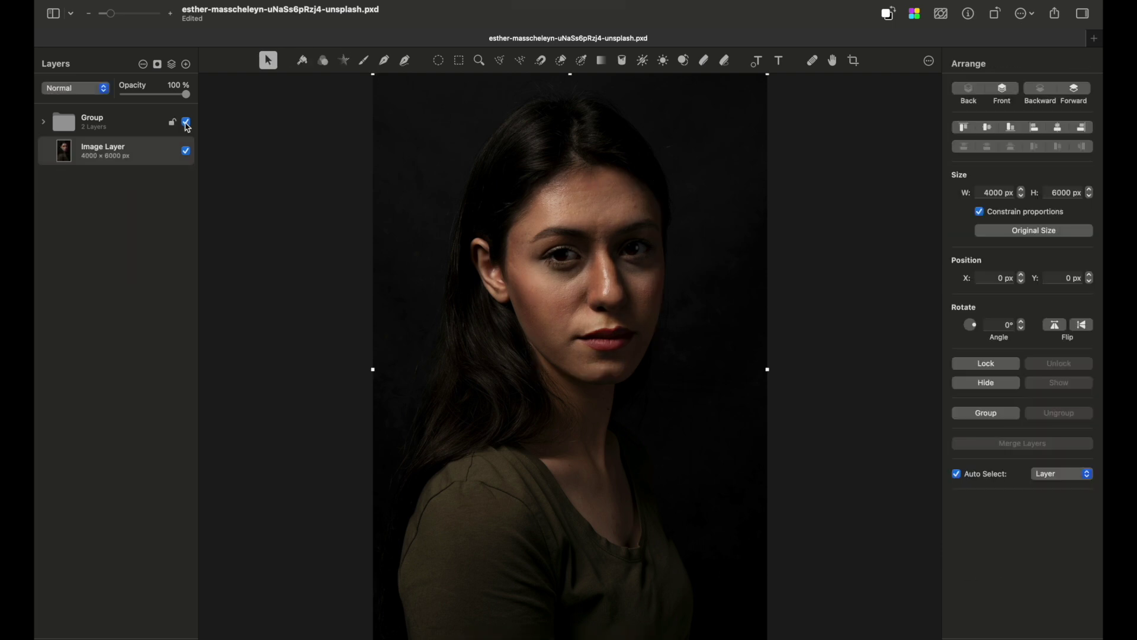
left_click(186, 125)
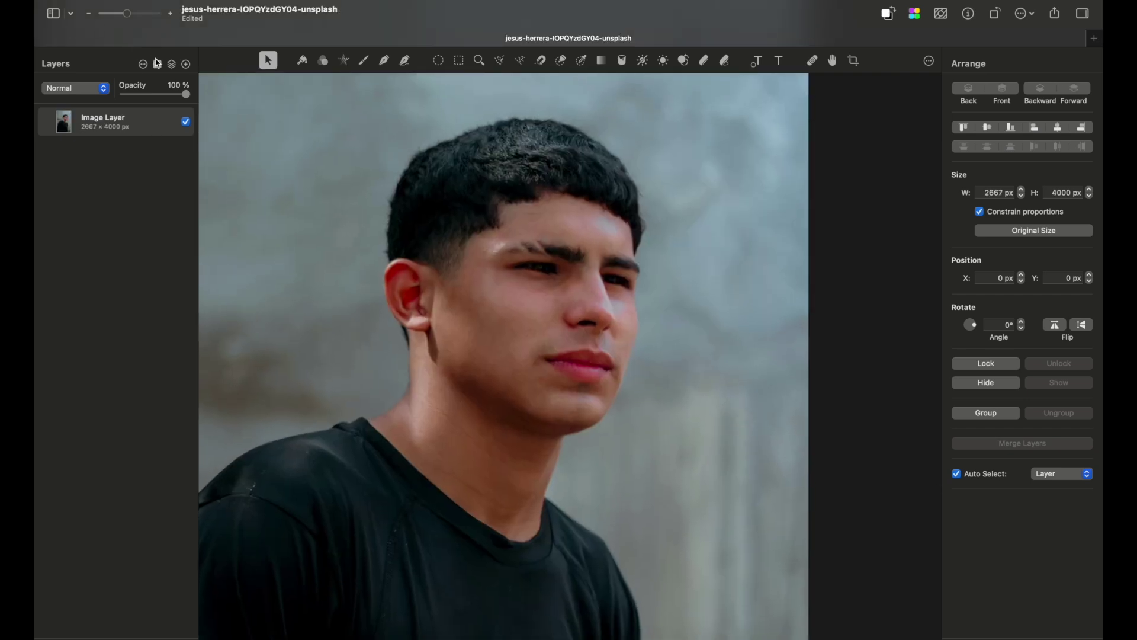
Add a Color Adjustments layer to the second portrait
left_click(173, 65)
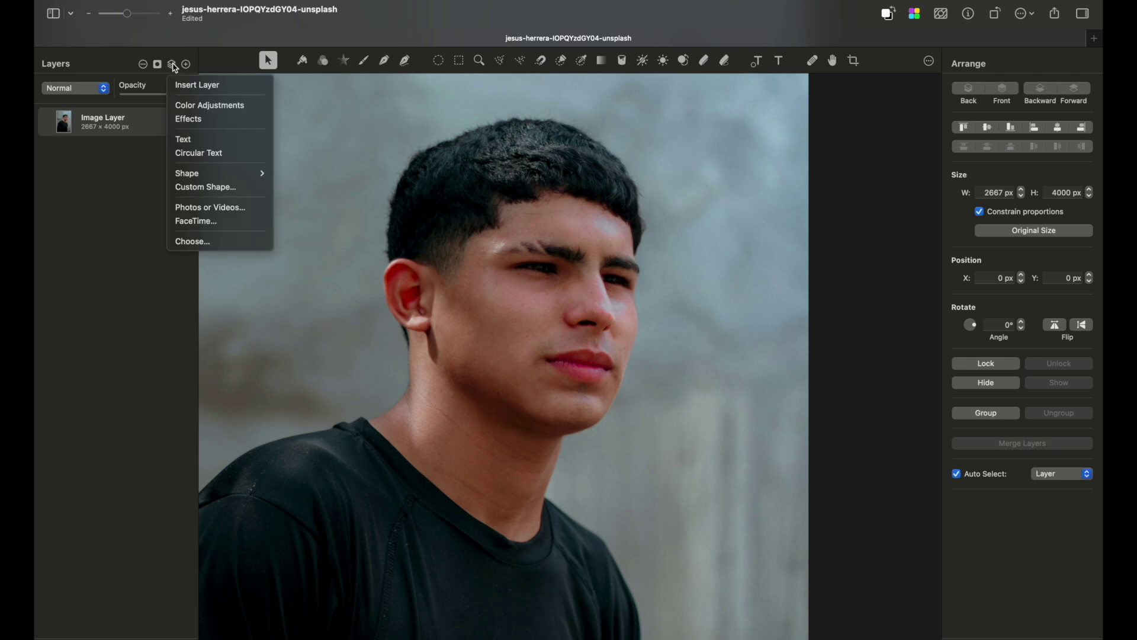
left_click(199, 105)
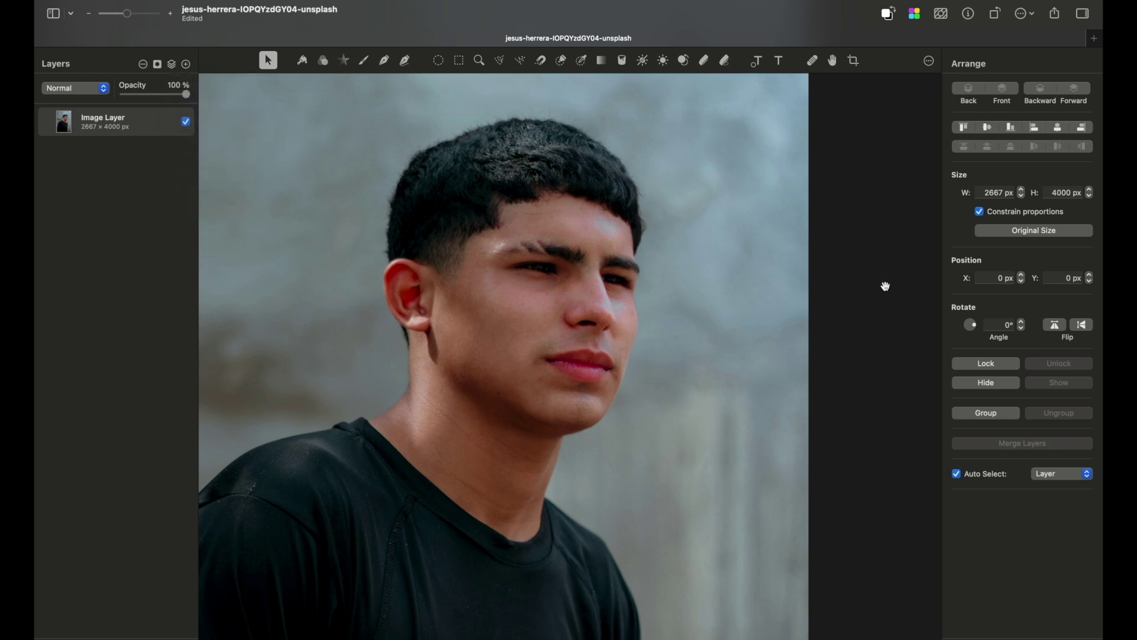
scroll(1023, 474, "down", 5)
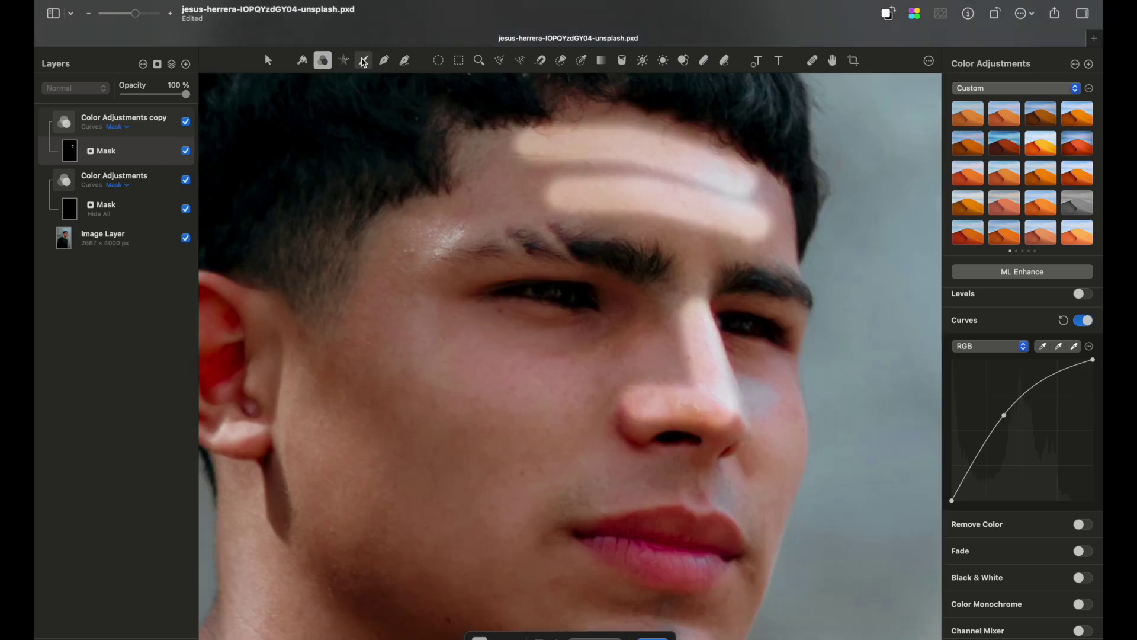
Paint three strokes onto the adjustment layer's mask with the Paint brush
left_click(364, 62)
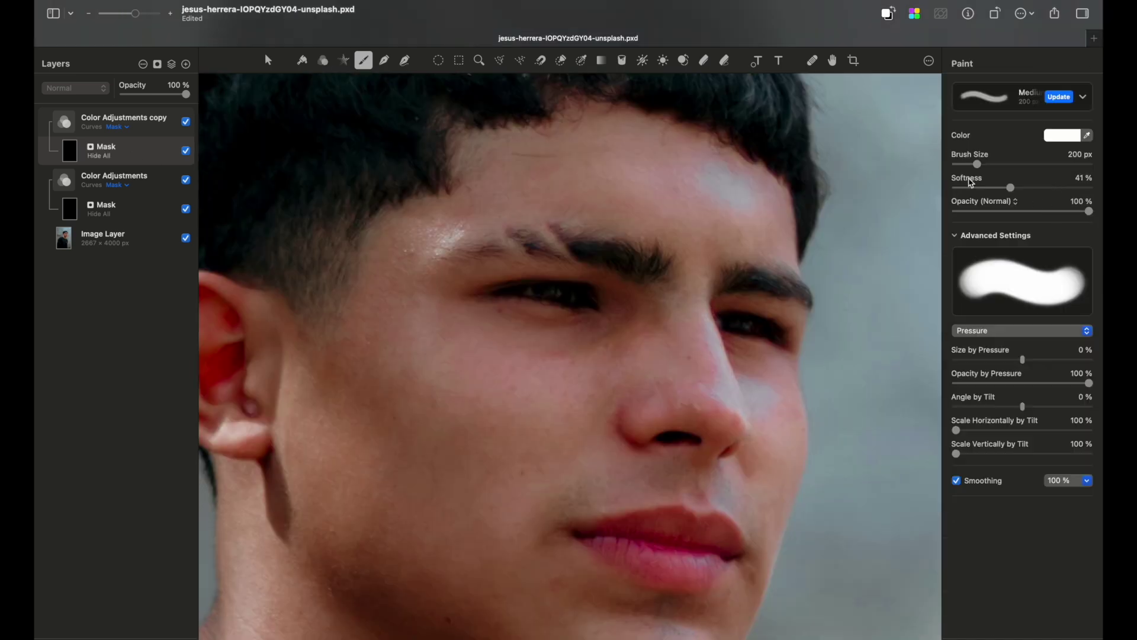
left_click_drag(521, 157, 781, 169)
left_click_drag(681, 249, 711, 415)
left_click_drag(468, 320, 515, 533)
scroll(692, 525, "down", 3)
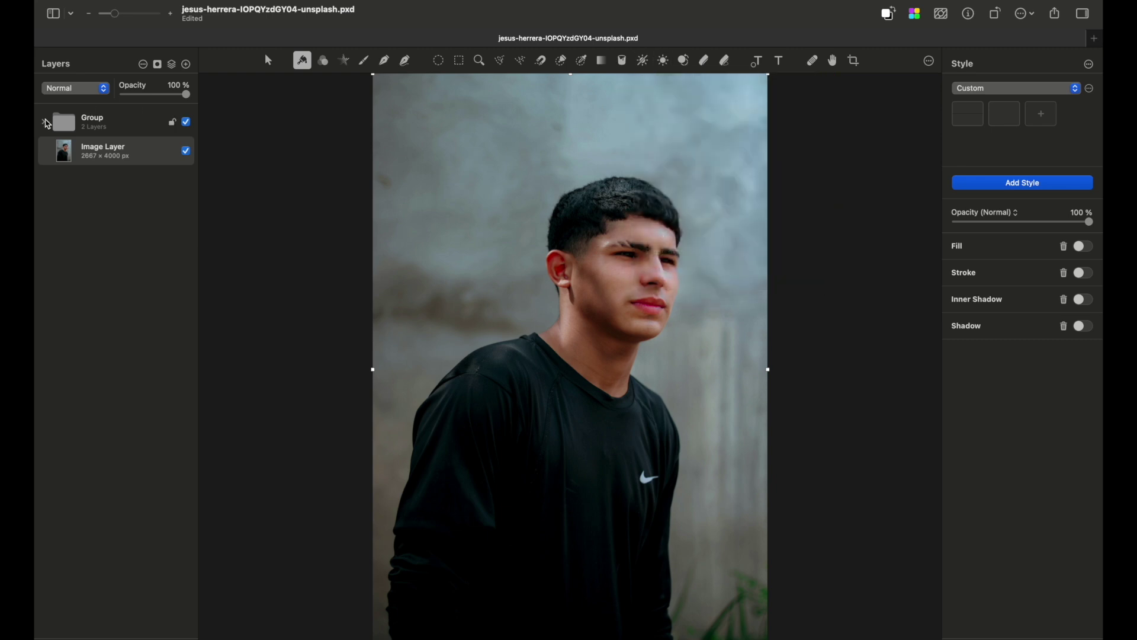
Expand the group, select Color Adjustments copy, and toggle the group off and on to compare
left_click(44, 122)
left_click(136, 151)
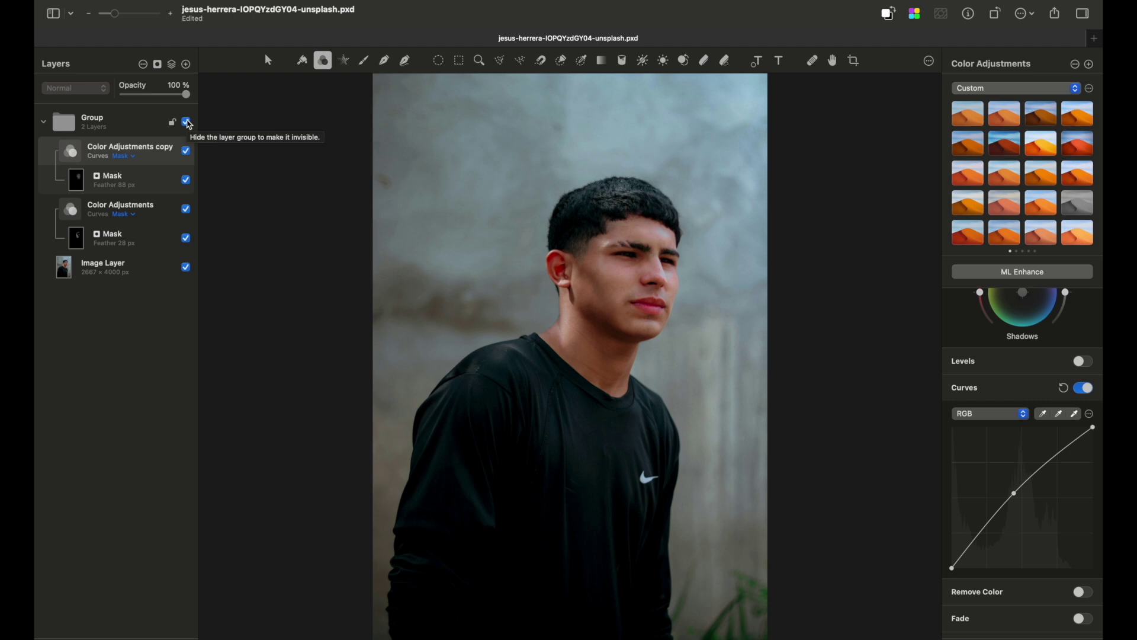
left_click(189, 125)
left_click(189, 125)
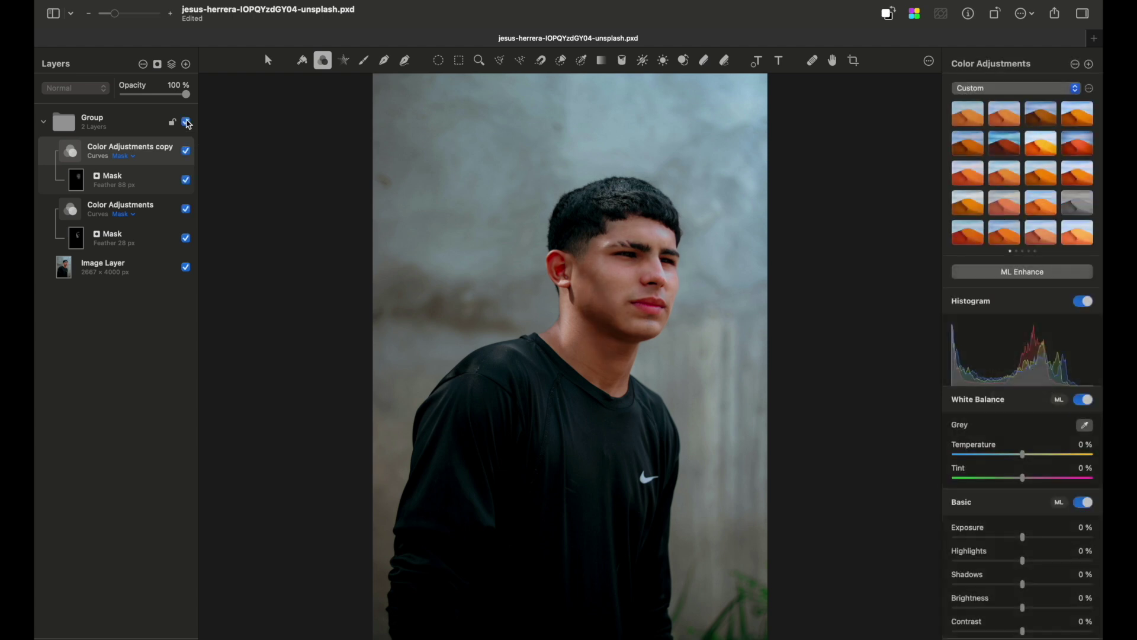